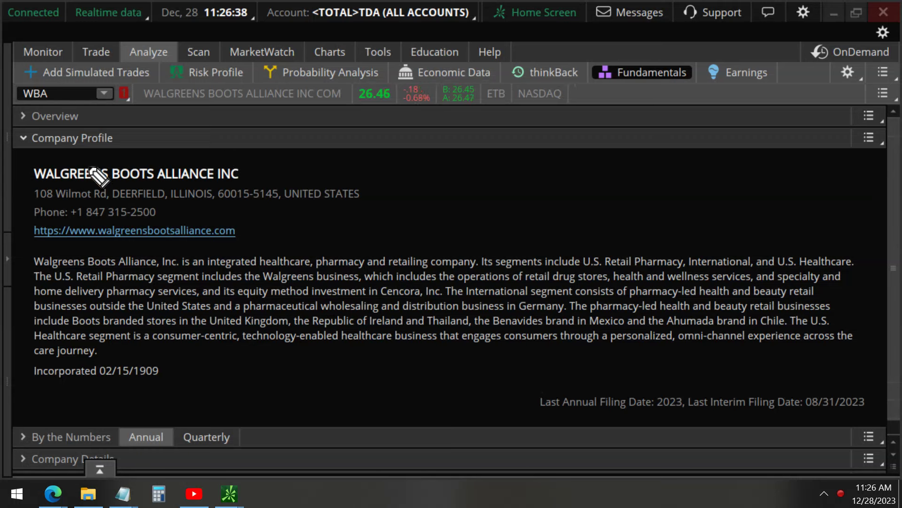
Mark up the WBA name and ticker, erase the marks, and switch to the chart.
mouse_move(32, 187)
mouse_down()
mouse_move(255, 179)
mouse_move(144, 158)
mouse_move(29, 169)
mouse_move(31, 191)
mouse_up()
mouse_move(19, 84)
mouse_down()
mouse_move(58, 80)
mouse_move(59, 104)
mouse_move(18, 103)
mouse_up()
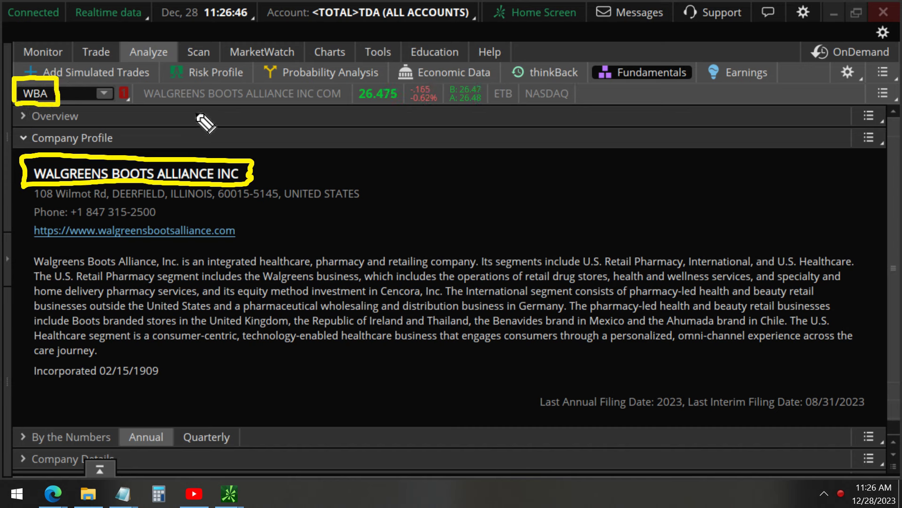
key(ctrl+z)
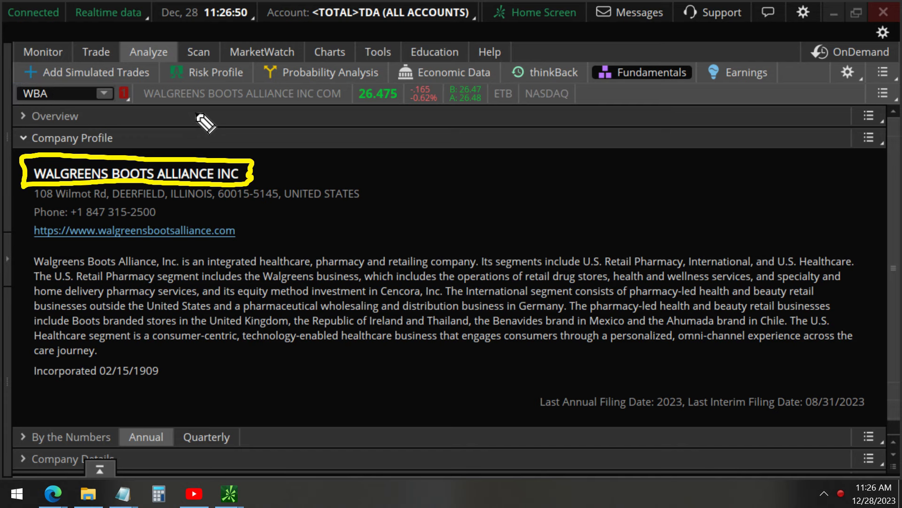
key(ctrl+z)
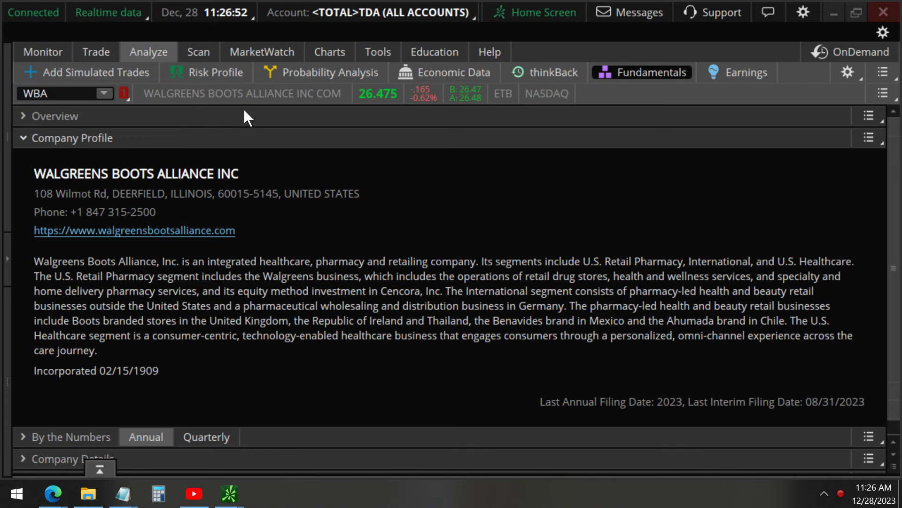
click(330, 54)
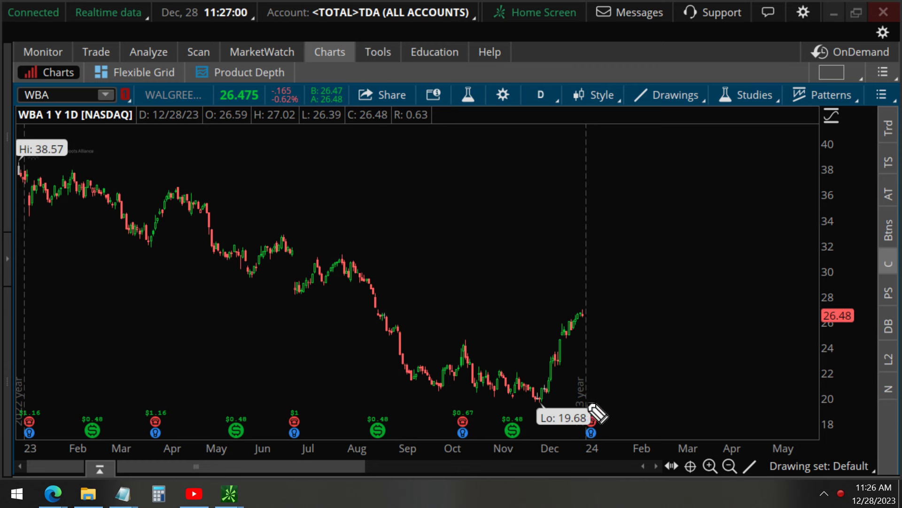
mouse_move(583, 407)
mouse_down()
mouse_move(612, 454)
mouse_move(586, 408)
mouse_up()
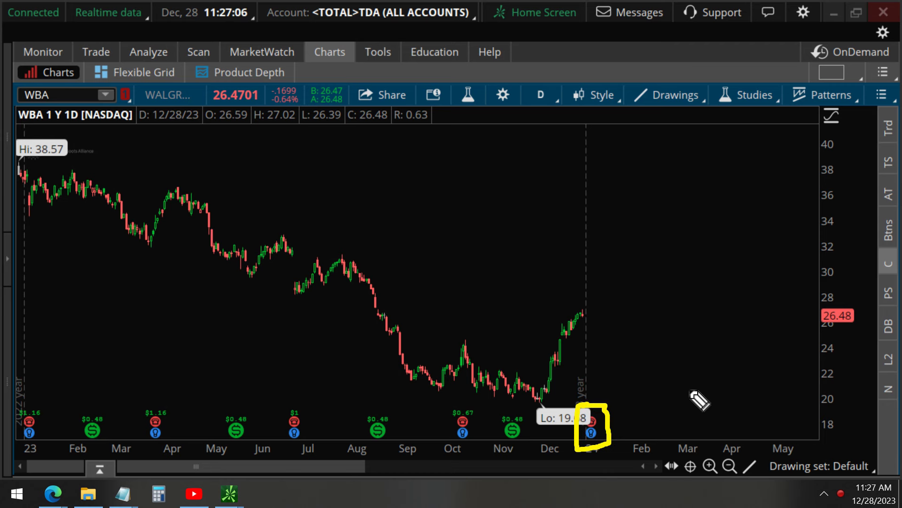
key(e)
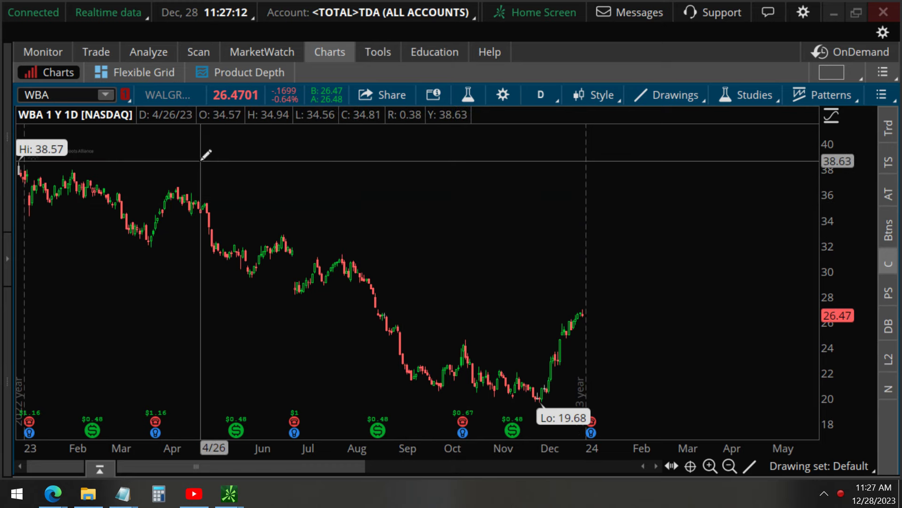
Show WBA options time and sales and mark the 10:57:01 trades with a box and arrow.
click(97, 51)
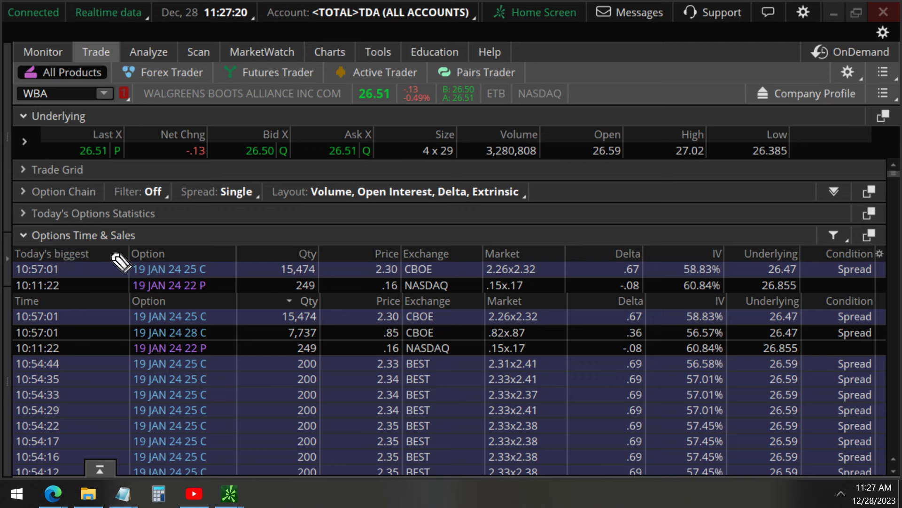
mouse_move(65, 308)
mouse_down()
mouse_move(65, 343)
mouse_move(14, 342)
mouse_move(22, 307)
mouse_move(67, 309)
mouse_up()
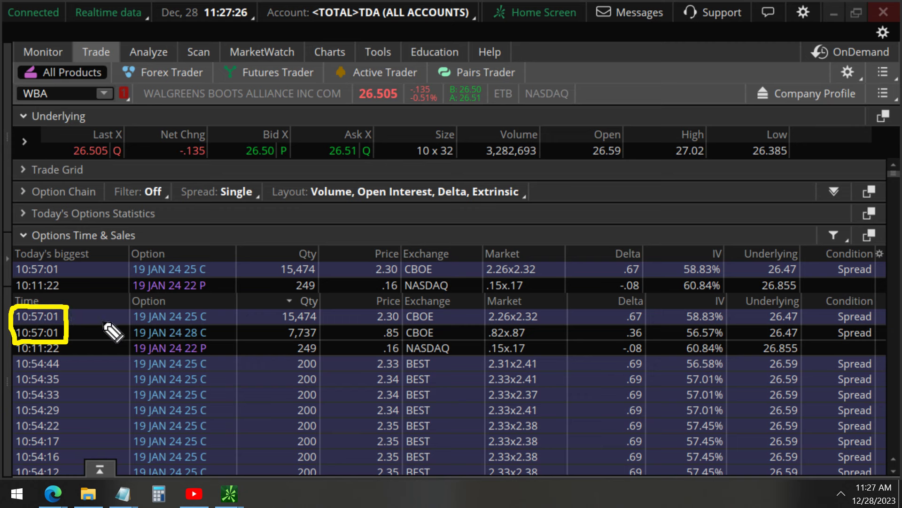
mouse_move(128, 309)
mouse_down()
mouse_move(331, 309)
mouse_move(322, 325)
mouse_move(333, 327)
mouse_move(333, 339)
mouse_move(131, 345)
mouse_move(124, 310)
mouse_up()
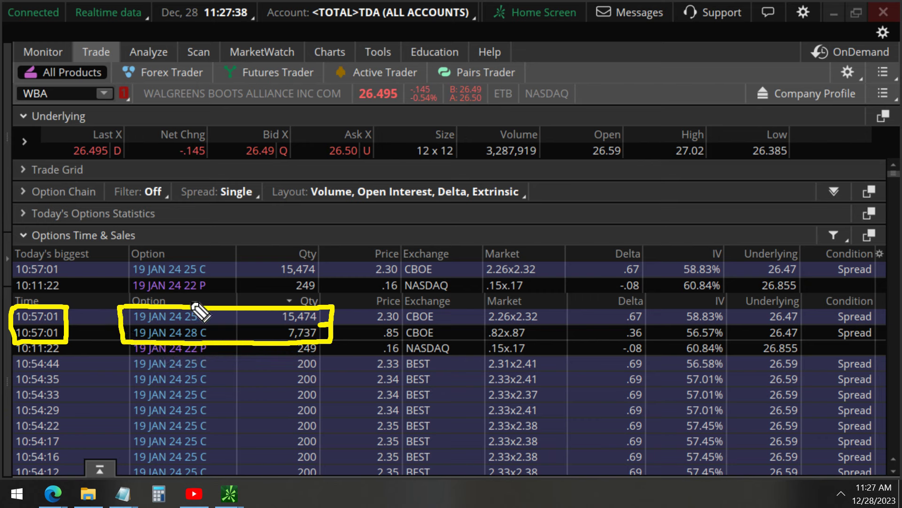
drag(211, 314, 237, 283)
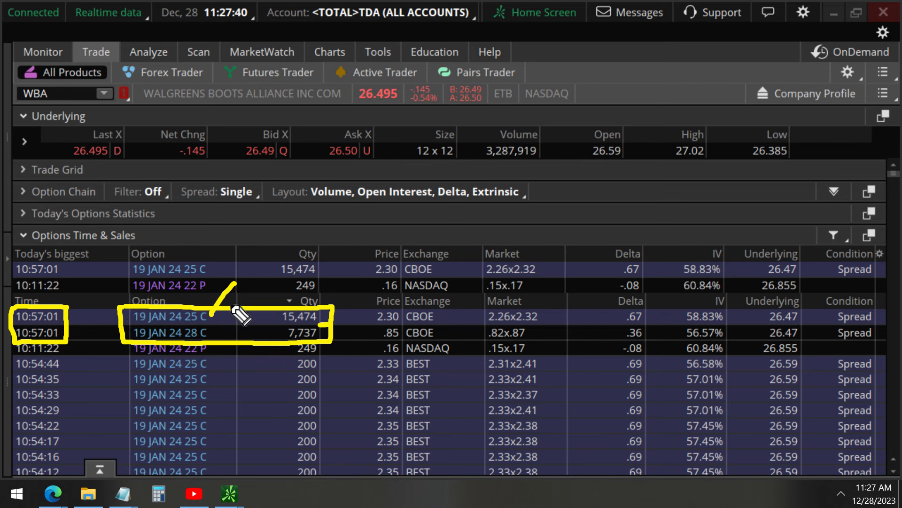
drag(220, 340, 253, 366)
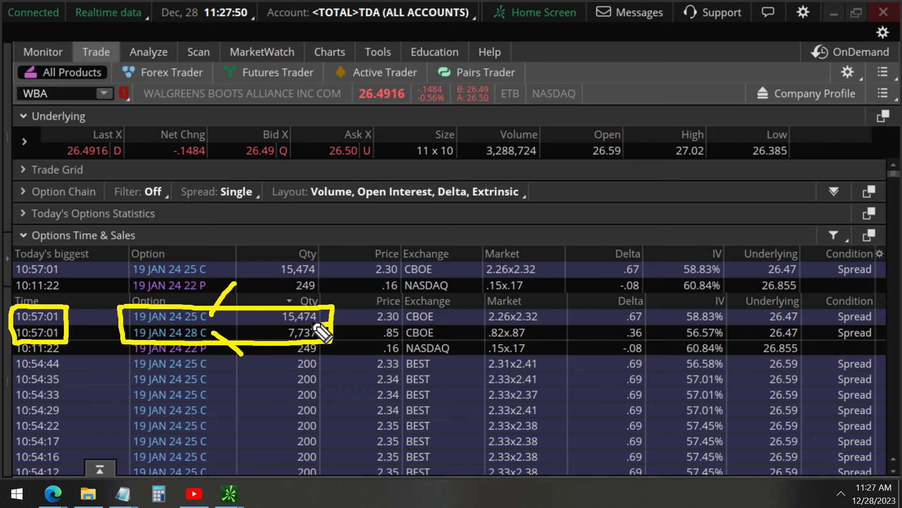
Cross out the 15,474-contract 25 call trade and circle the 28 call's .85 price.
drag(187, 327, 227, 325)
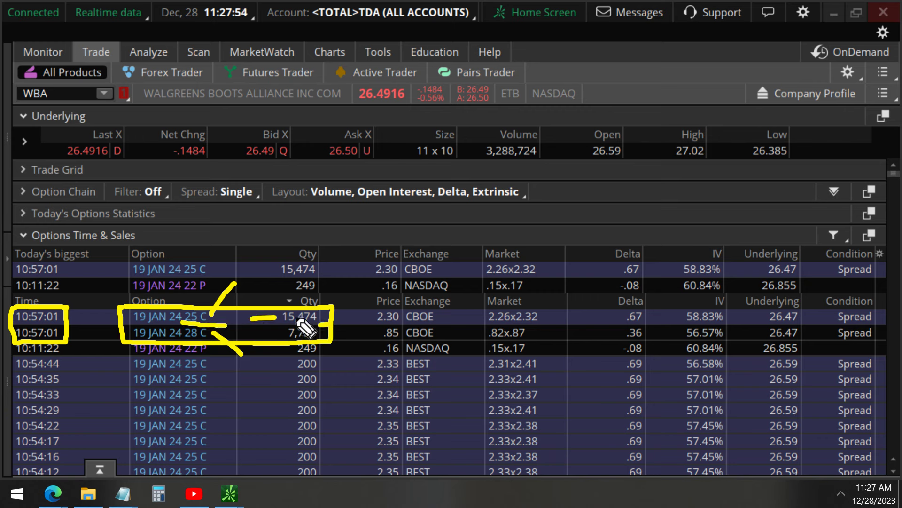
drag(252, 319, 407, 316)
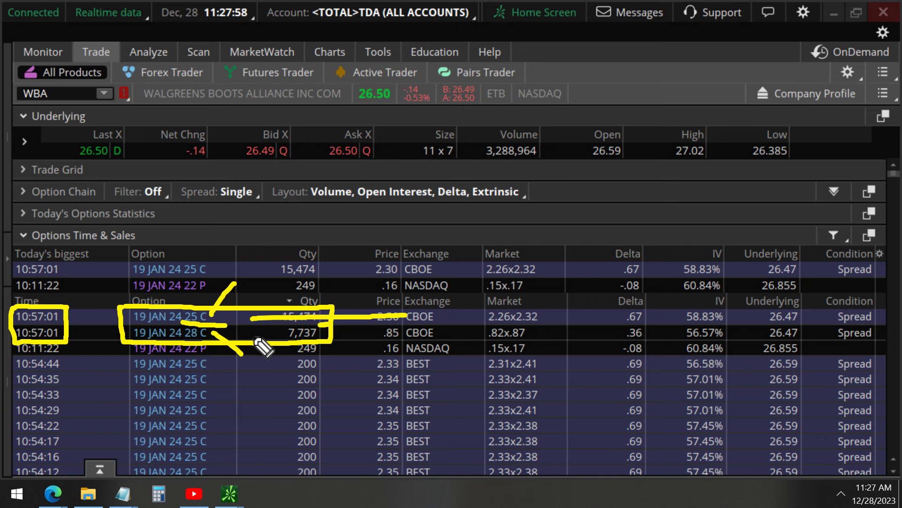
mouse_move(373, 324)
mouse_down()
mouse_move(409, 329)
mouse_move(373, 341)
mouse_up()
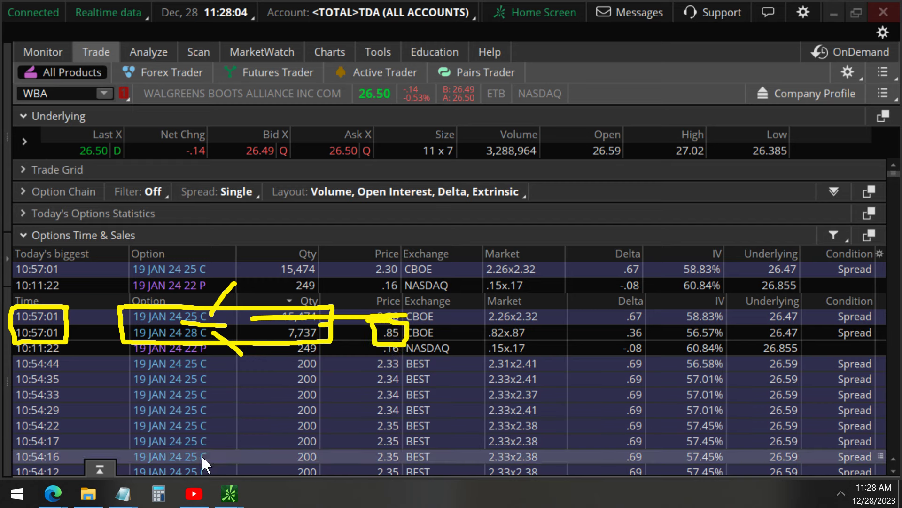
Compute 85 × 7737 in Windows Calculator, giving 657,645.
click(158, 494)
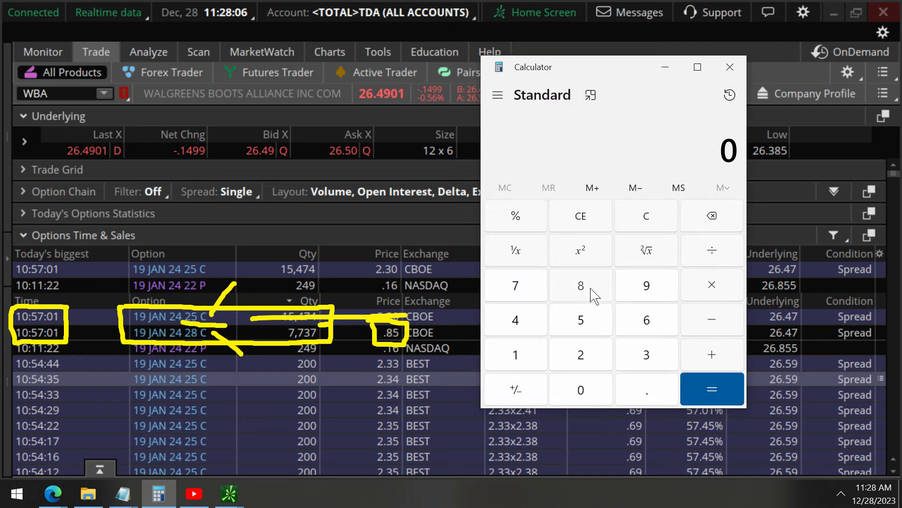
click(593, 296)
click(589, 326)
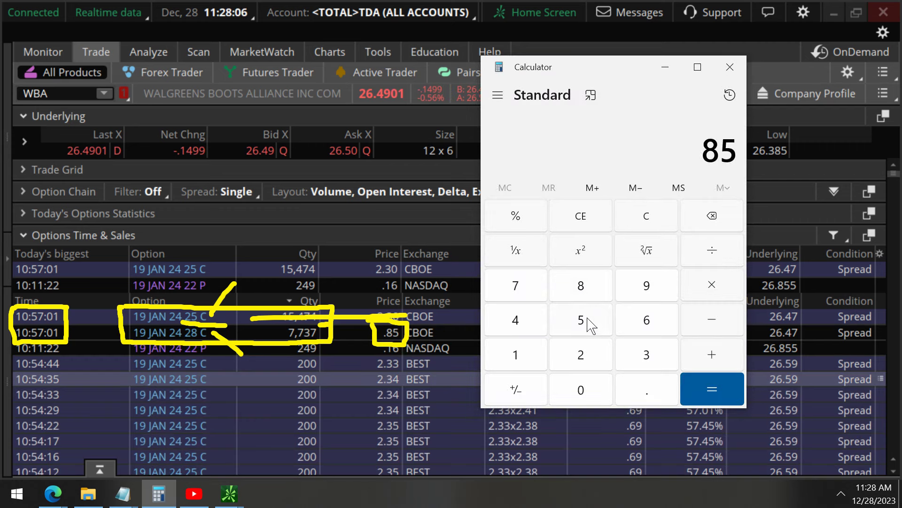
click(519, 293)
click(632, 351)
click(546, 299)
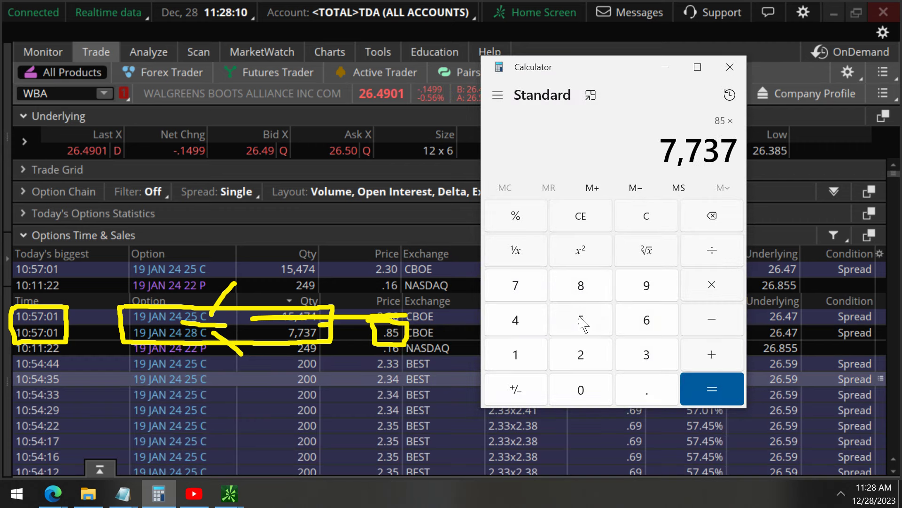
click(701, 379)
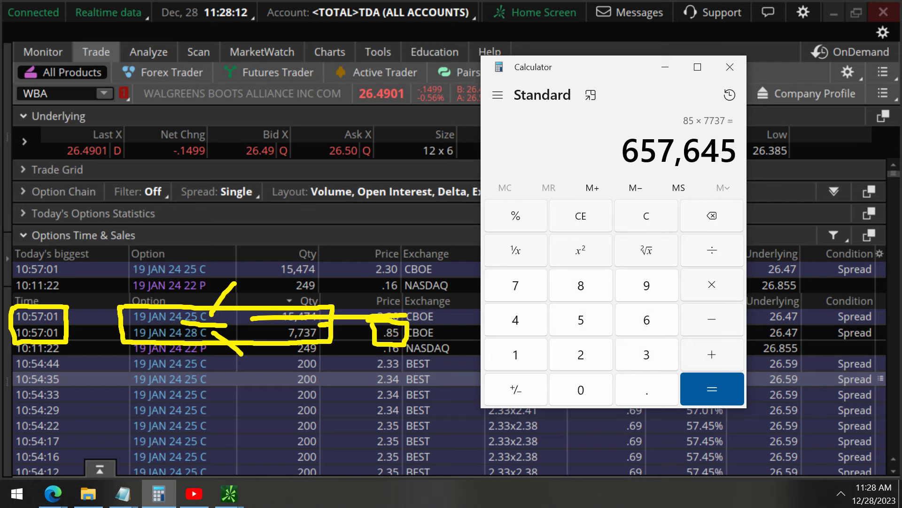
Box the 657,645 result, erase the markings, and close Calculator.
mouse_move(677, 125)
mouse_down()
mouse_move(760, 135)
mouse_move(660, 127)
mouse_up()
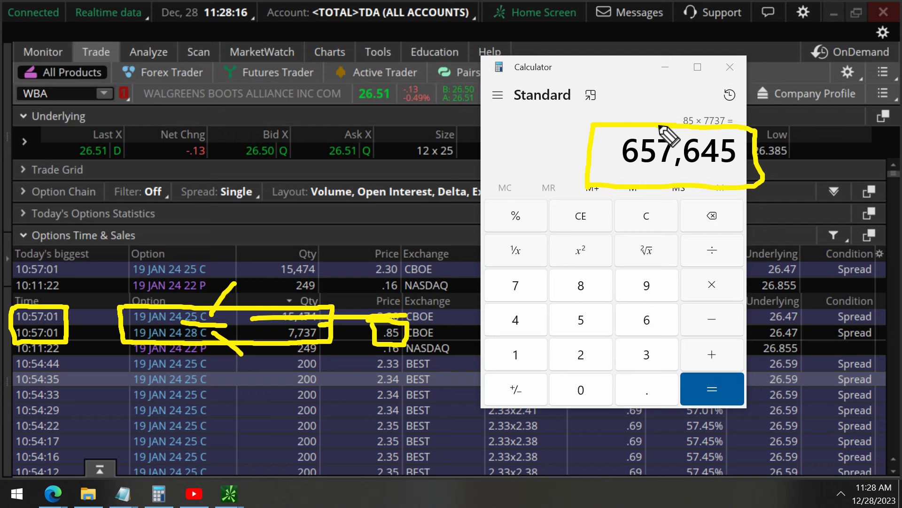
key(ctrl+z)
key(ctrl+z)
key(ctrl+z)
key(ctrl+z)
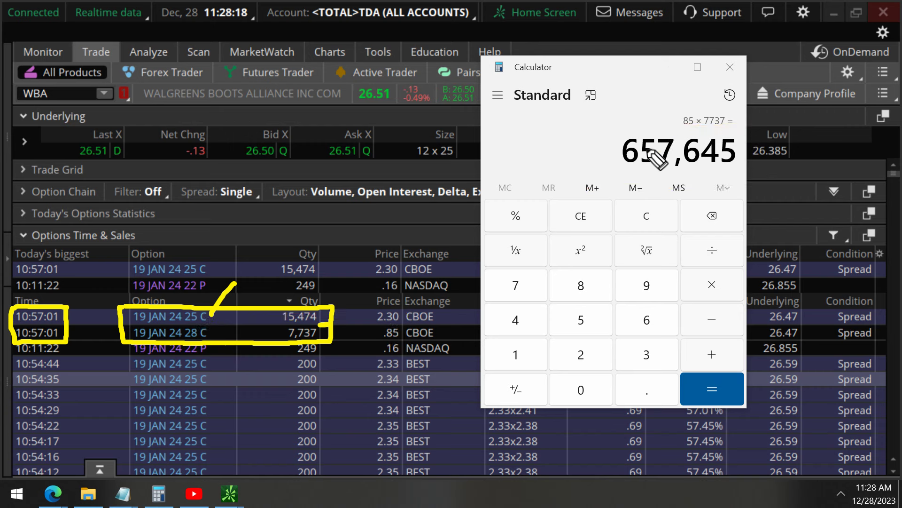
key(ctrl+z)
key(ctrl+z)
key(ctrl+z)
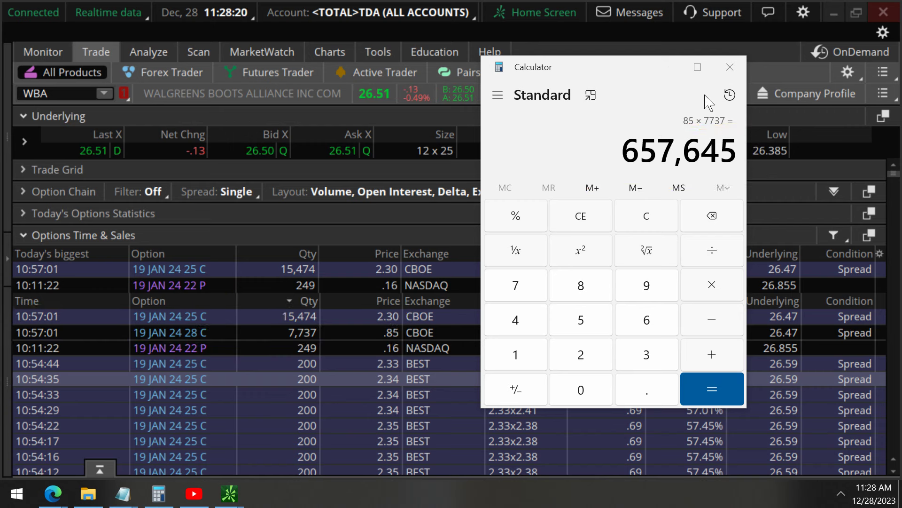
click(730, 68)
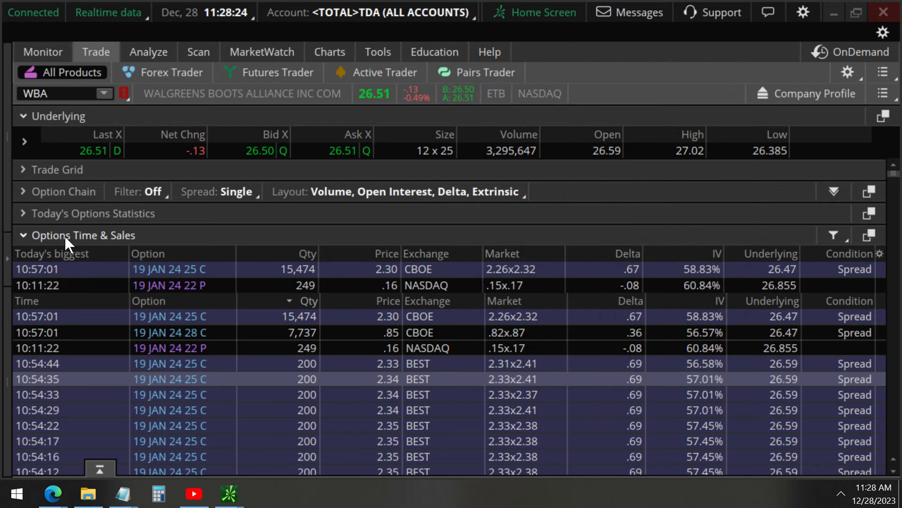
Expand the 19 JAN 24 option chain; underline the 25 strike row and circle its 40,272 open interest.
click(28, 191)
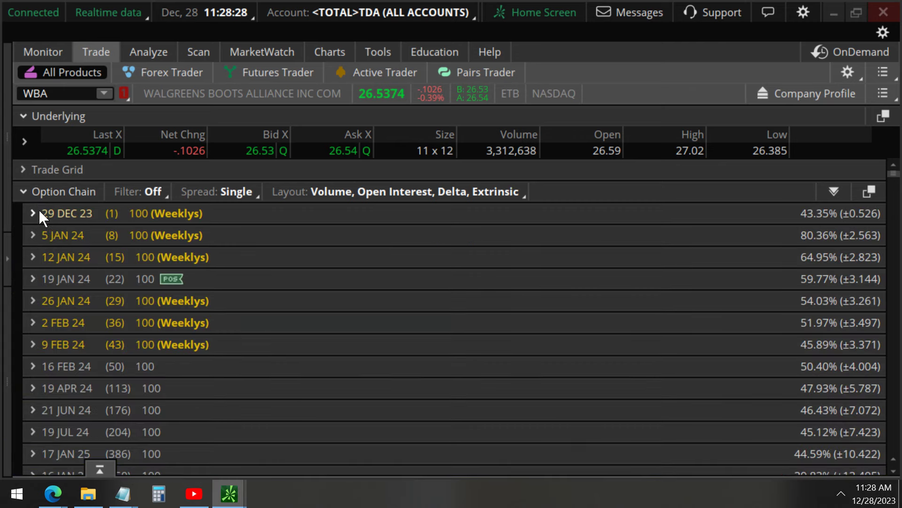
scroll(70, 283, down, 1)
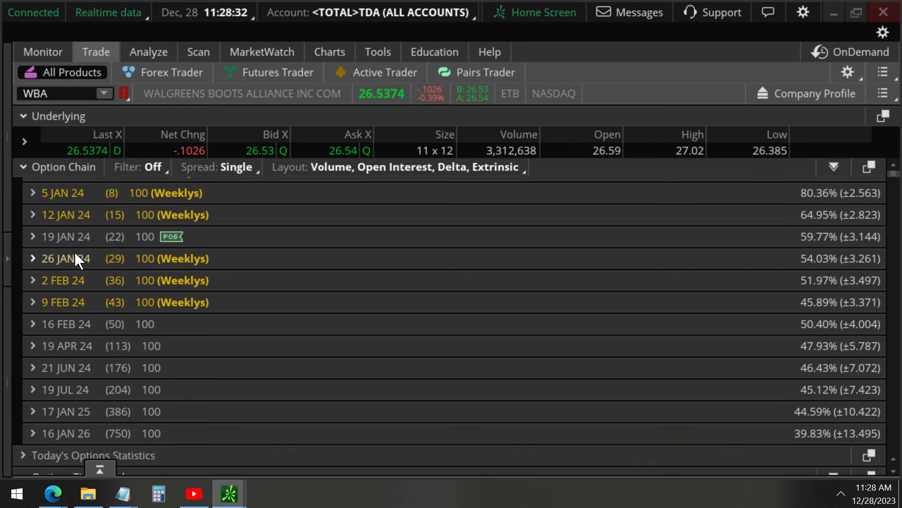
click(65, 237)
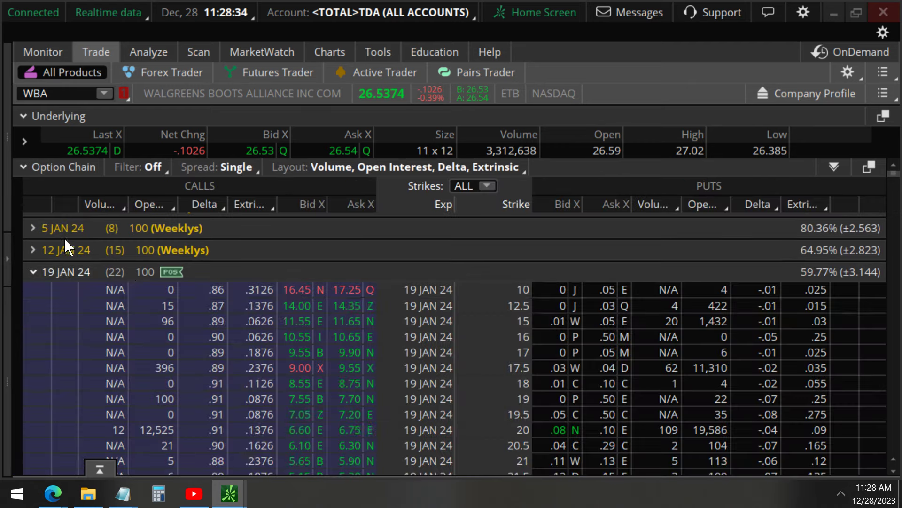
scroll(245, 359, down, 5)
scroll(245, 357, down, 3)
scroll(245, 358, down, 2)
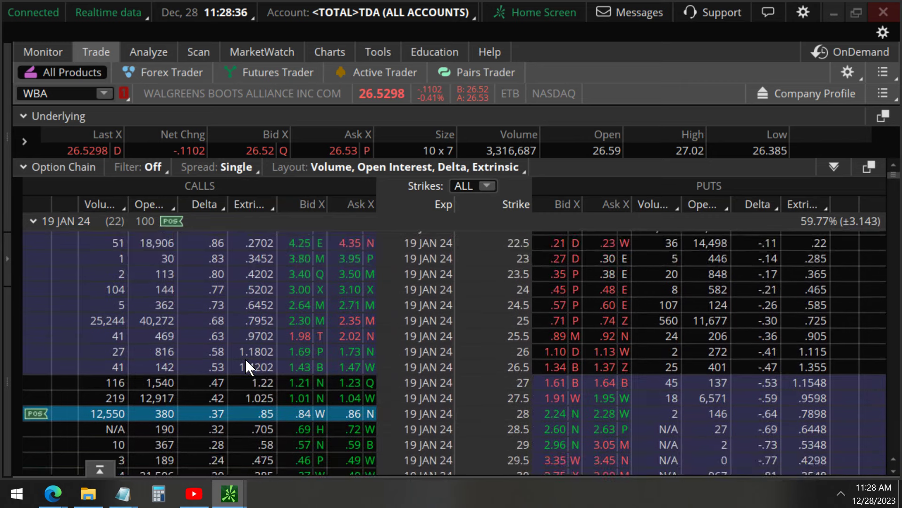
scroll(244, 358, down, 1)
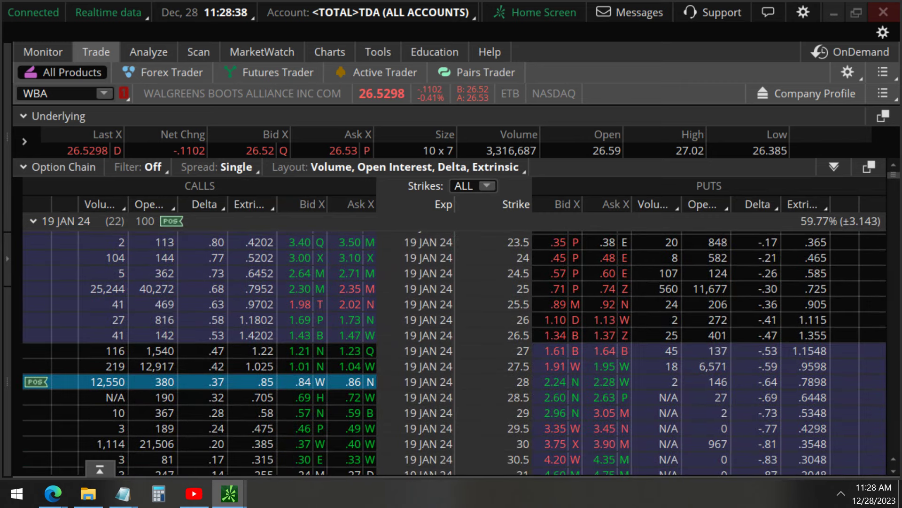
drag(81, 301, 537, 310)
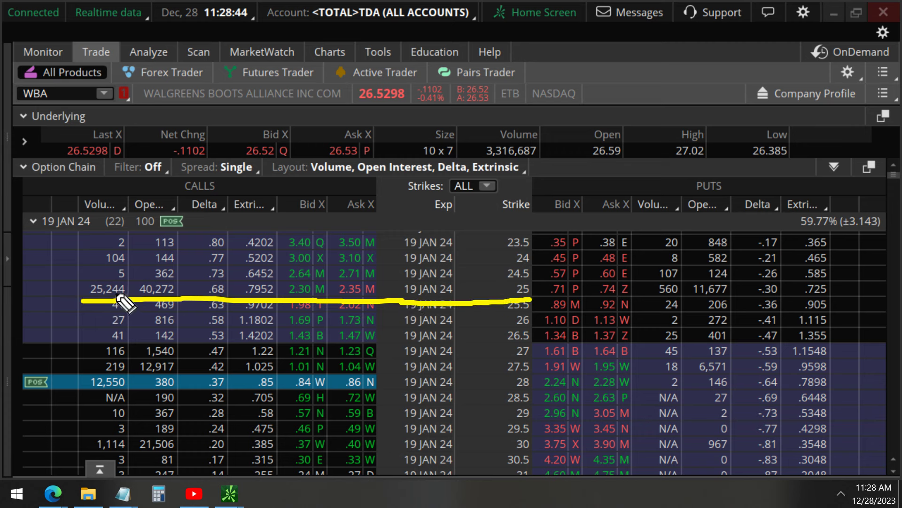
drag(67, 289, 90, 289)
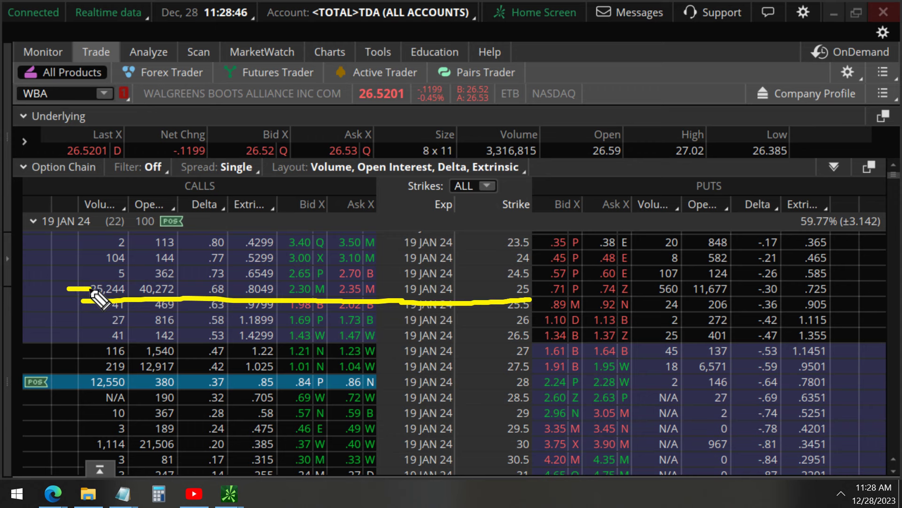
mouse_move(151, 292)
mouse_down()
mouse_move(185, 282)
mouse_move(162, 302)
mouse_up()
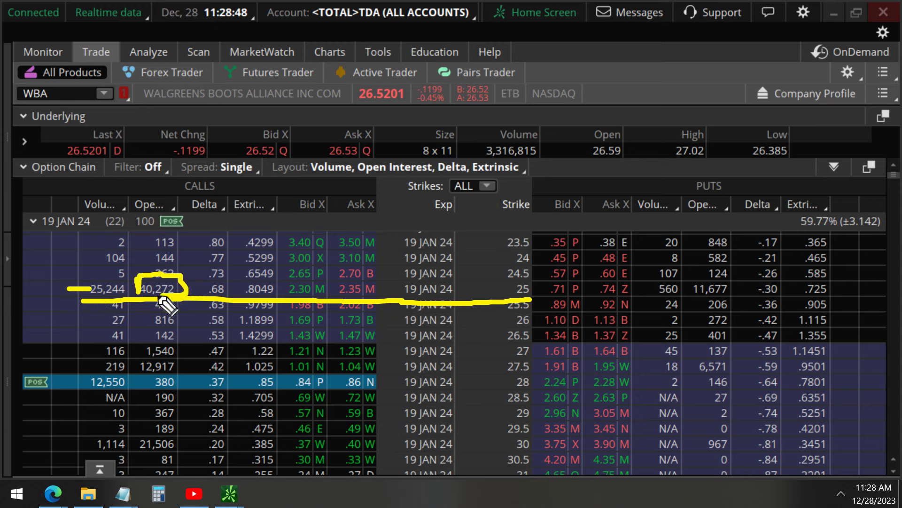
drag(90, 289, 543, 290)
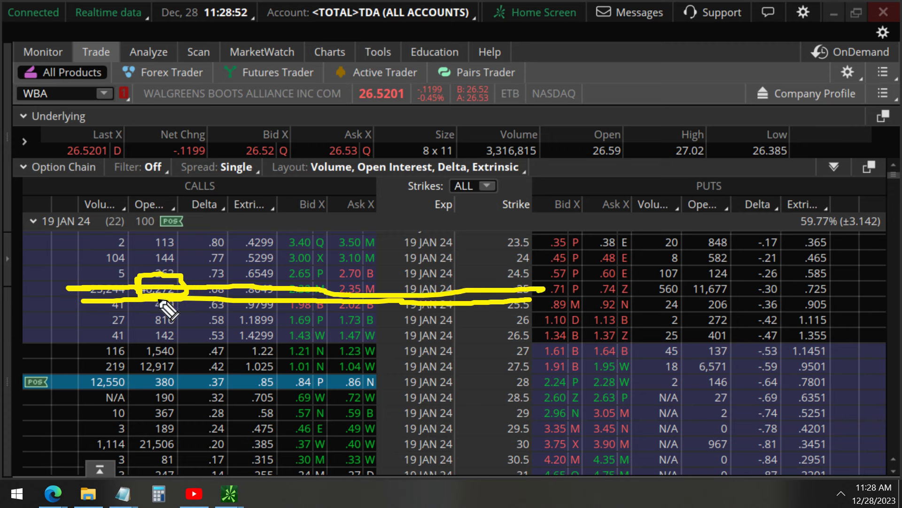
Arrow down to the 28 strike, underline its .84 bid and .86 ask, then erase.
mouse_move(90, 289)
mouse_down()
mouse_move(46, 318)
mouse_move(44, 346)
mouse_move(64, 374)
mouse_move(71, 362)
mouse_move(70, 381)
mouse_up()
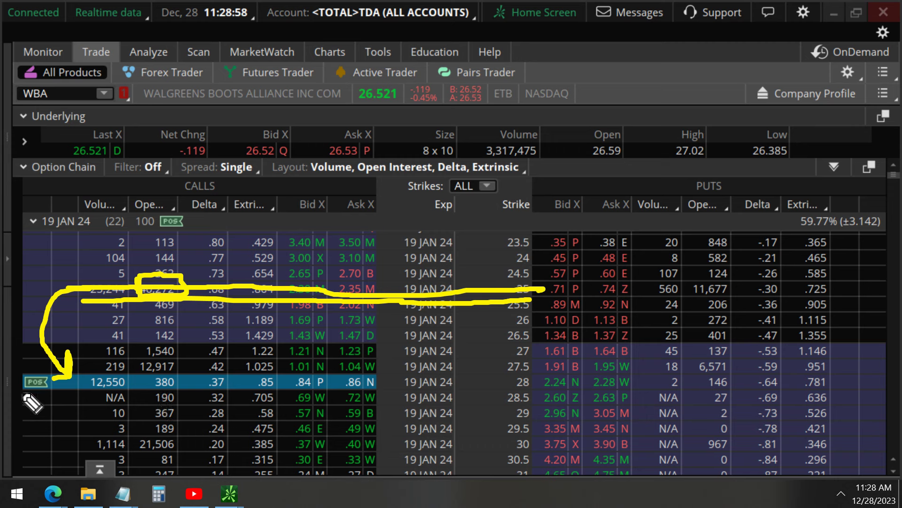
drag(15, 394, 51, 395)
drag(290, 393, 398, 392)
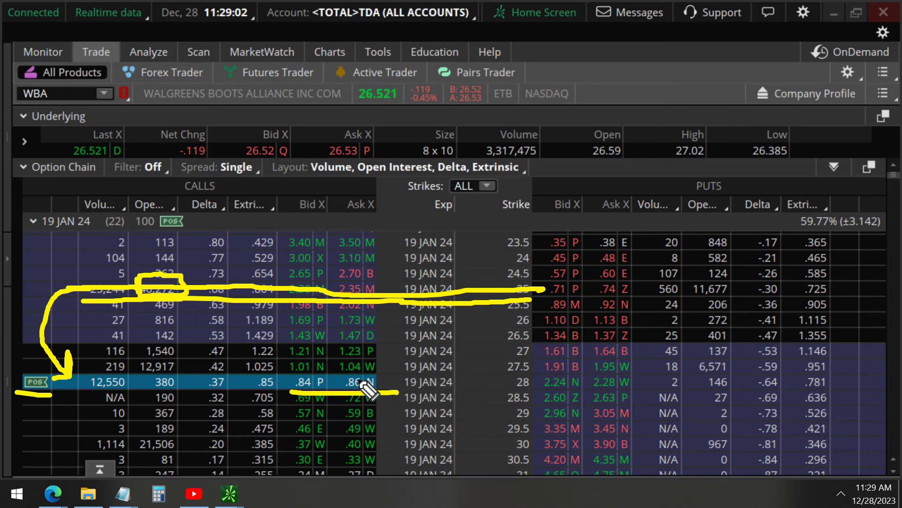
key(ctrl+z)
key(ctrl+z)
key(ctrl+z)
key(ctrl+z)
key(ctrl+z)
key(ctrl+z)
key(ctrl+z)
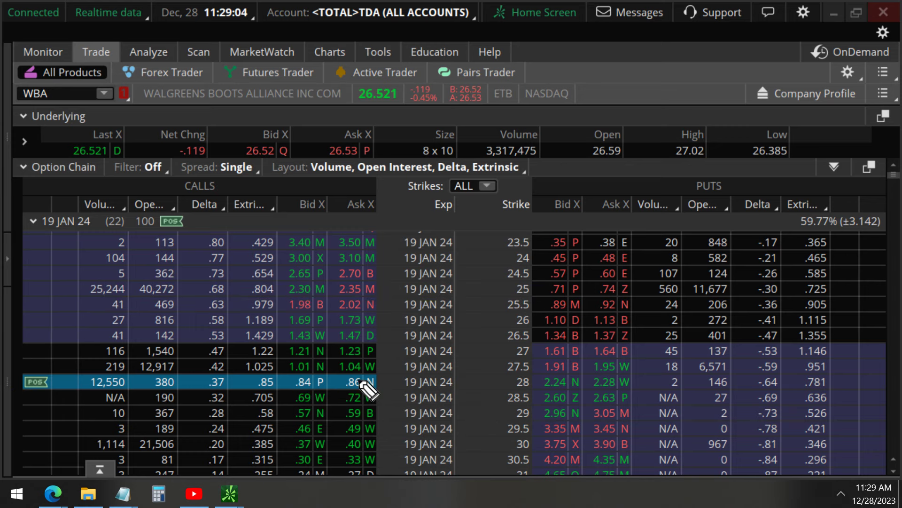
Stage a buy order for the 28 call at a .85 mid limit price.
click(354, 381)
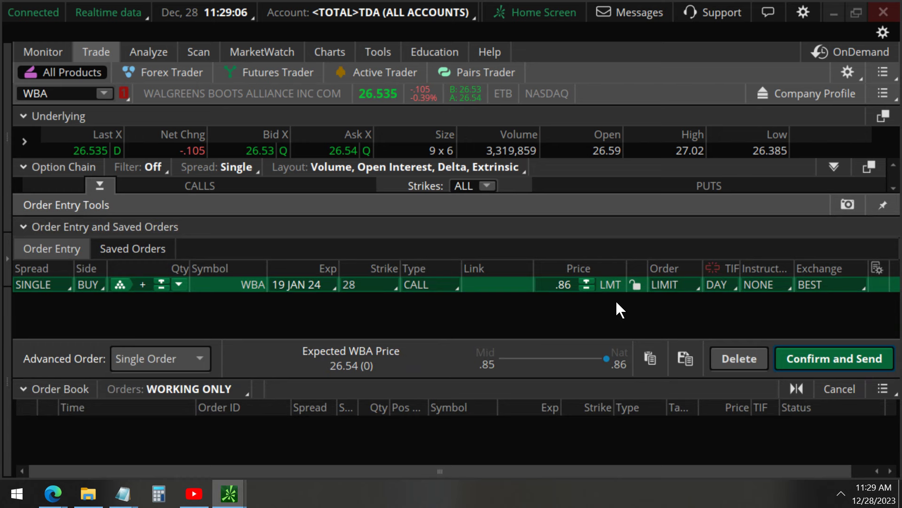
click(586, 289)
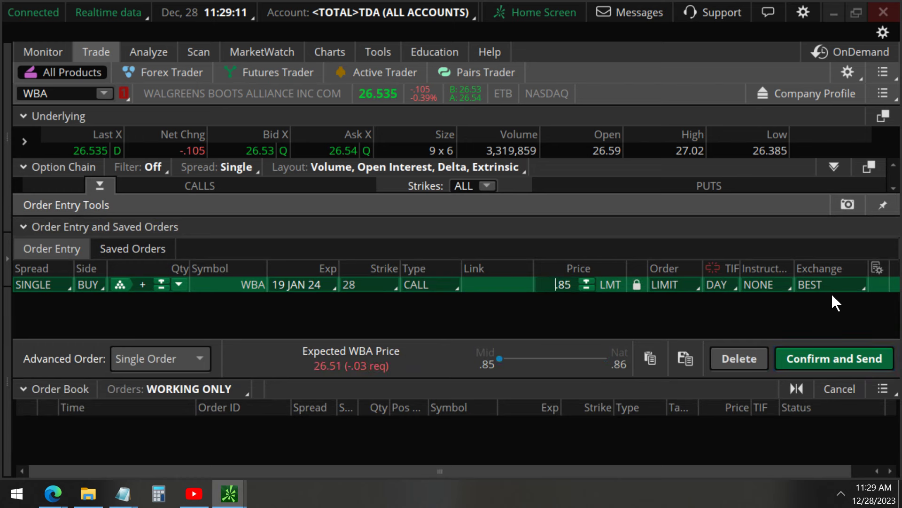
click(895, 285)
View the 28 call's Risk Profile, circle its 36.85 delta in Price Slices, then collapse them.
click(780, 209)
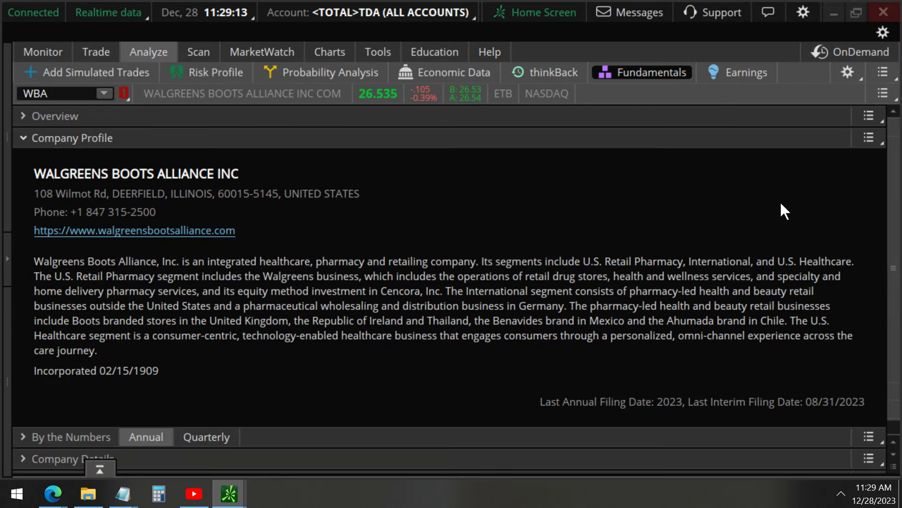
click(214, 73)
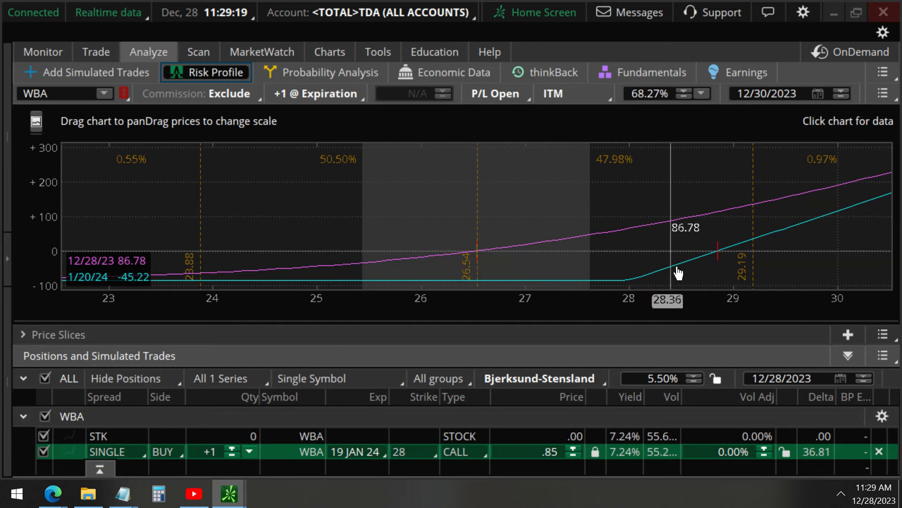
click(64, 334)
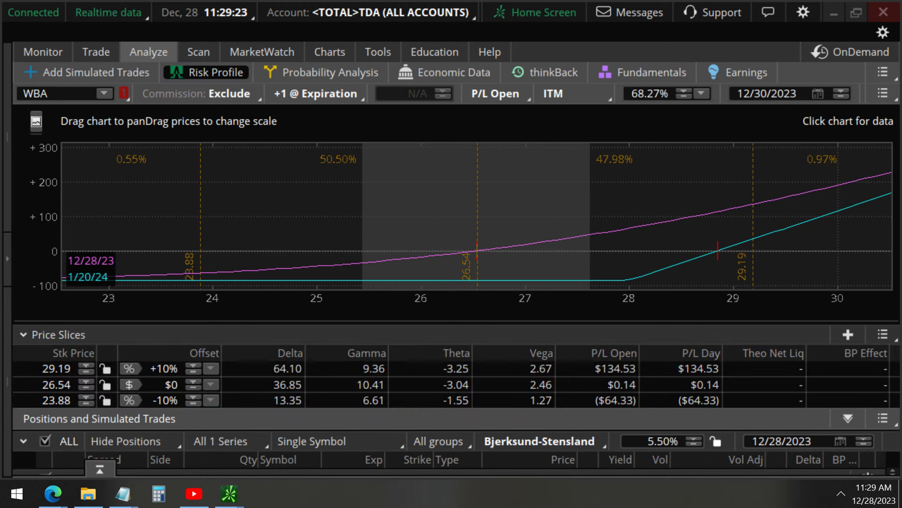
drag(310, 397, 286, 403)
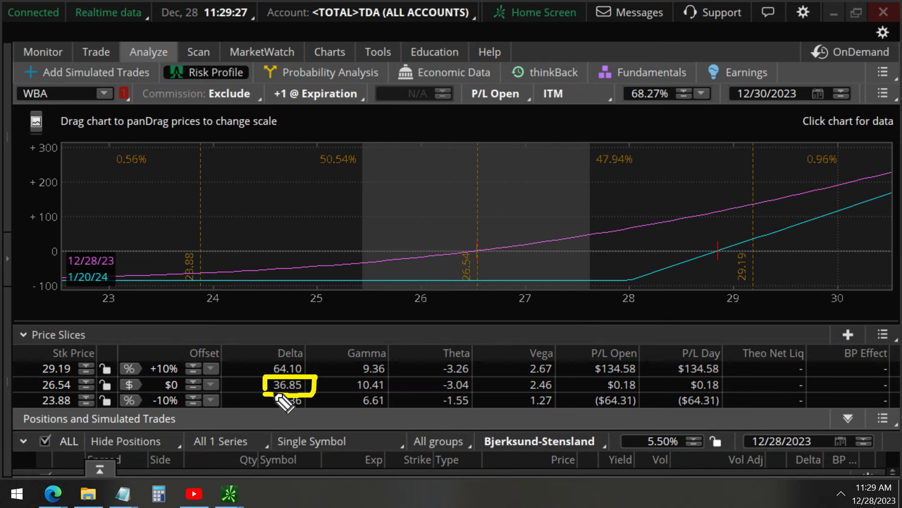
key(Escape)
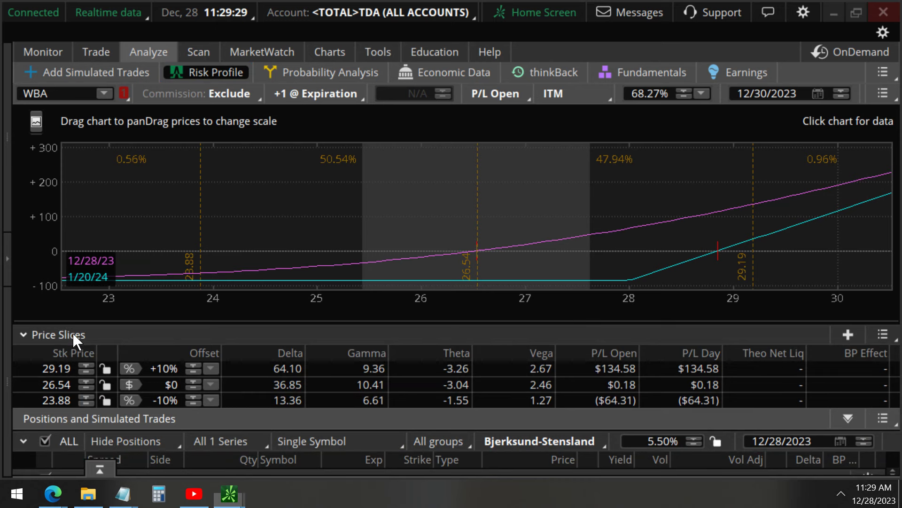
click(73, 332)
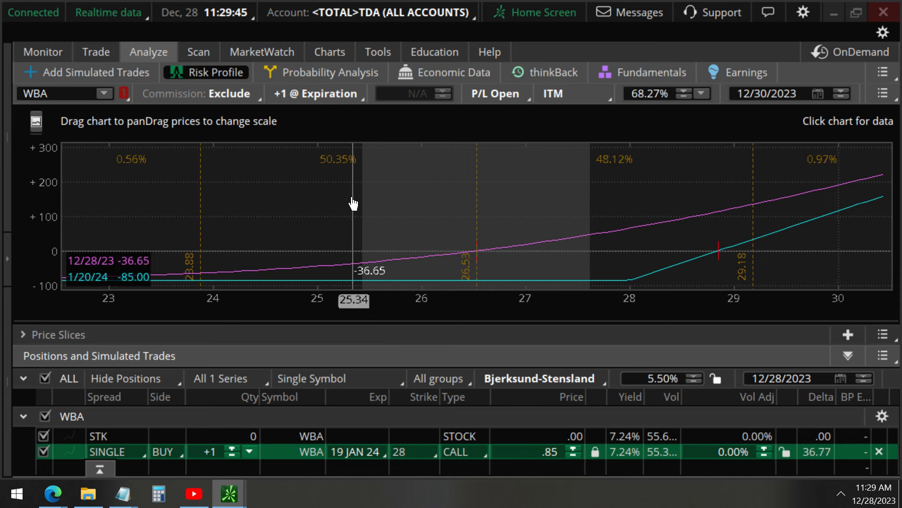
Return to the WBA daily chart and draw an arrow across it.
click(323, 53)
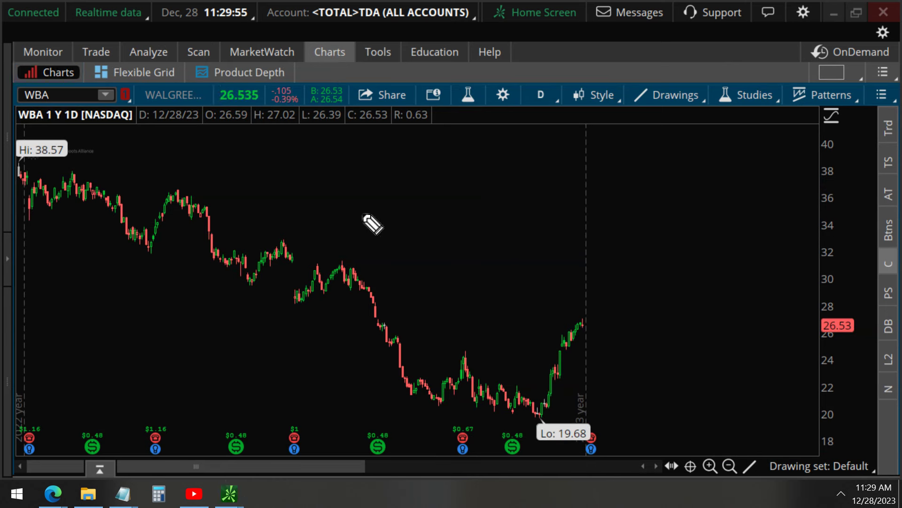
mouse_move(321, 250)
mouse_down()
mouse_move(765, 114)
mouse_move(768, 187)
mouse_up()
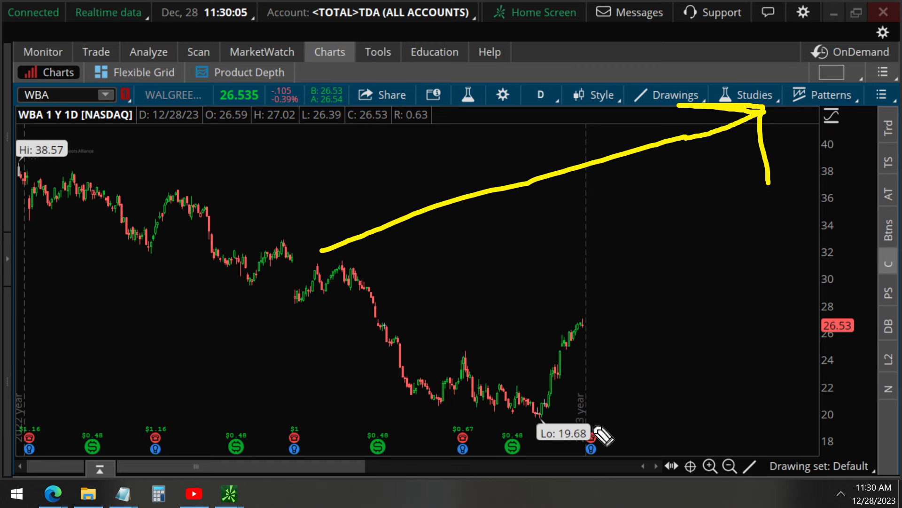
mouse_move(591, 425)
mouse_down()
mouse_move(604, 456)
mouse_move(585, 427)
mouse_up()
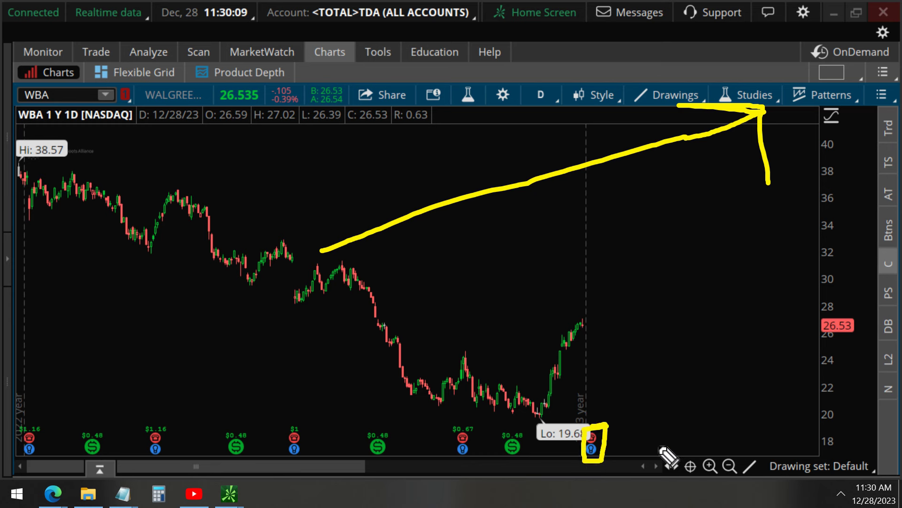